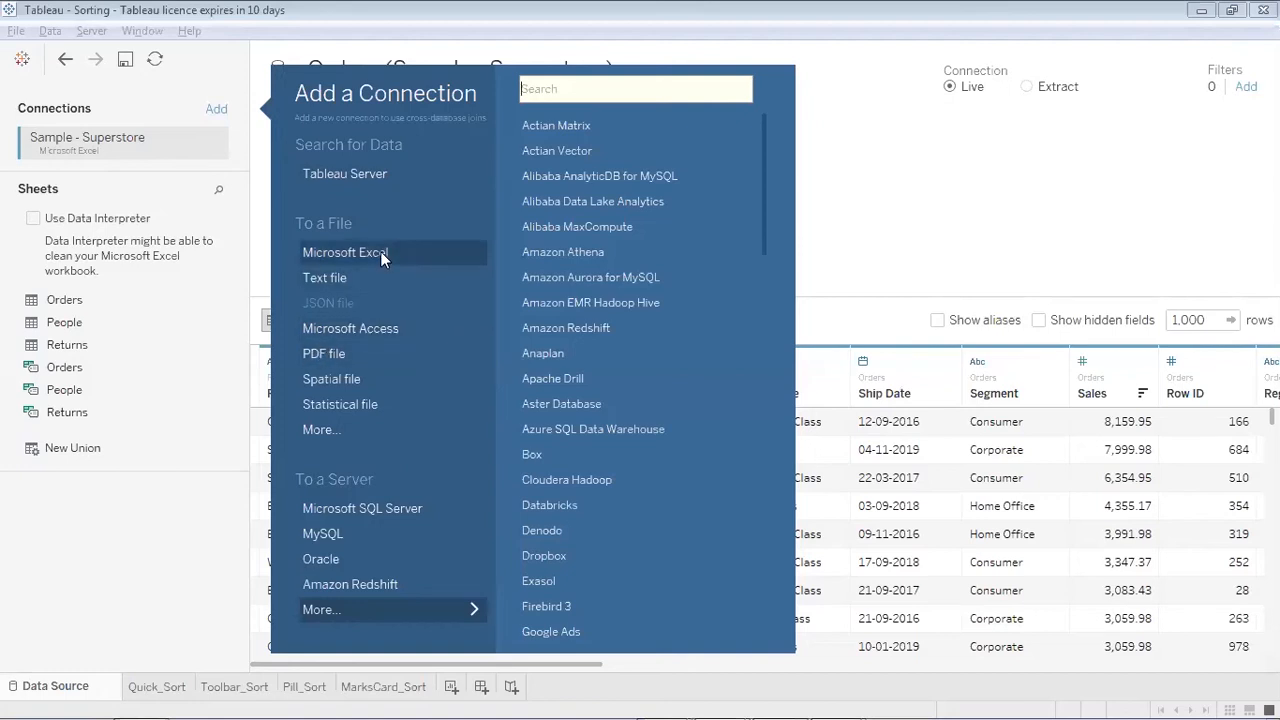
# Step: Rename the data source as "Orders (Henry Harvin Super Store)"
pyautogui.click(137, 589)
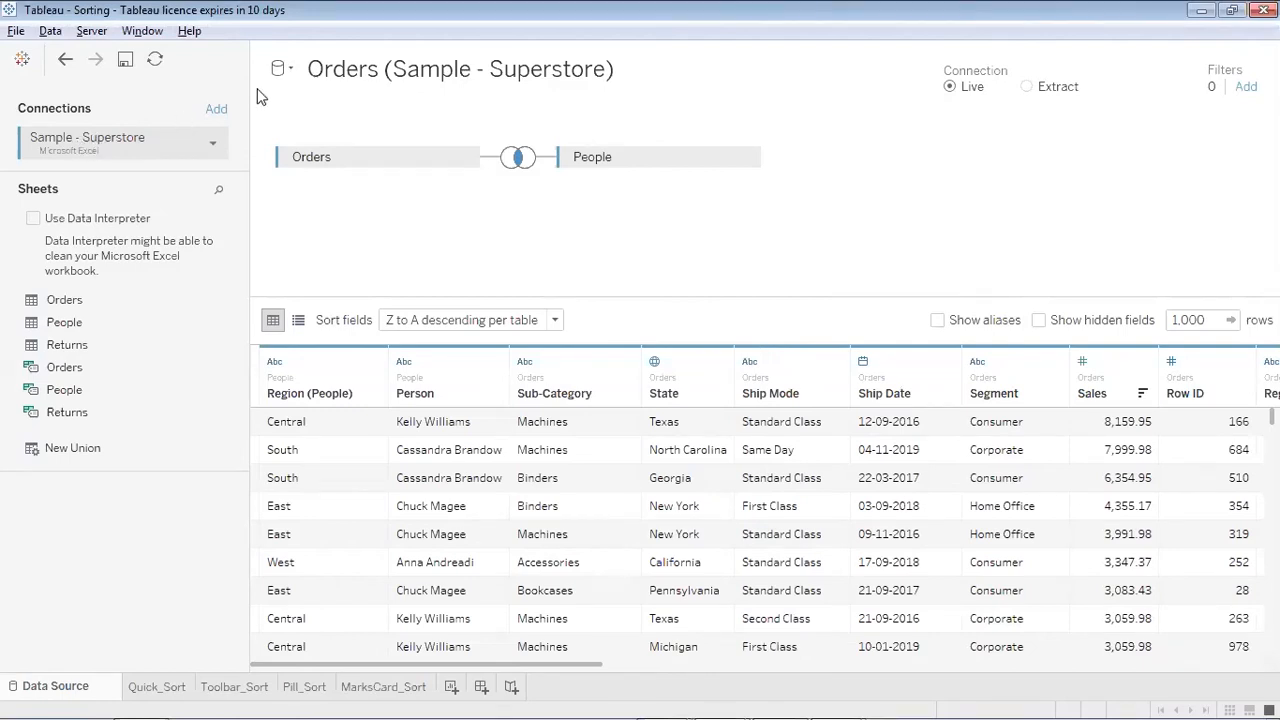
pyautogui.click(311, 70)
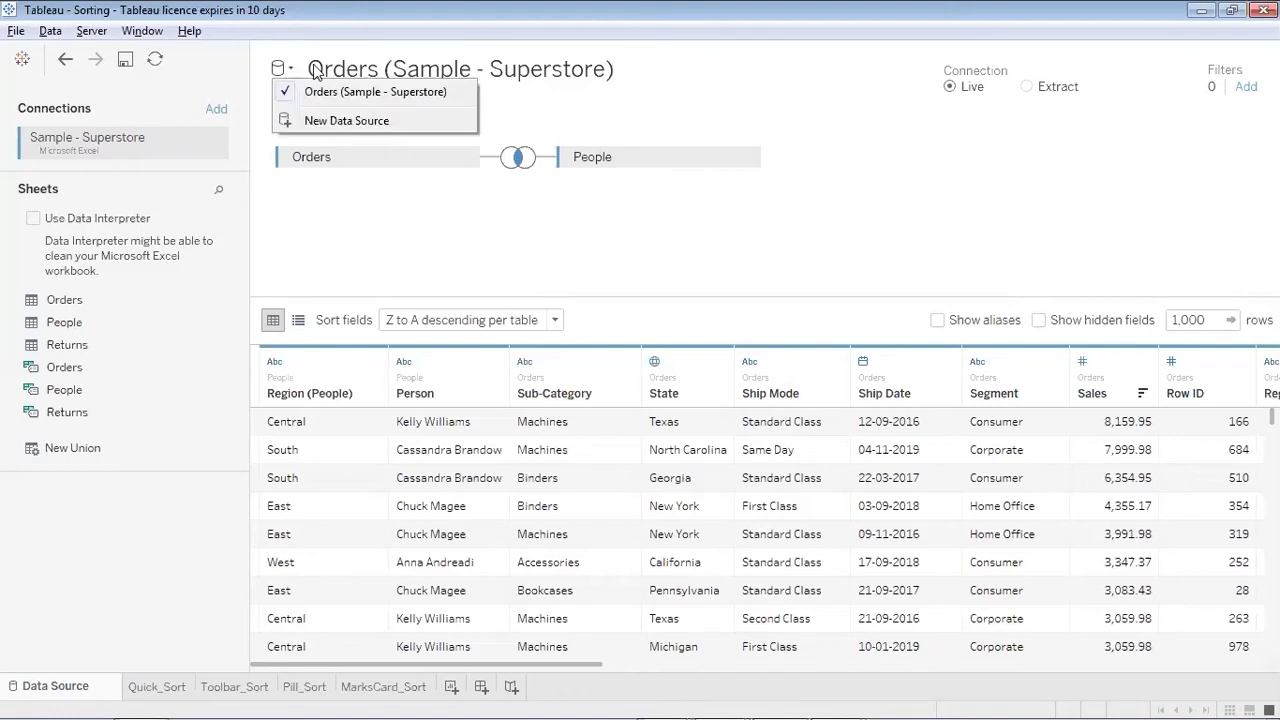
pyautogui.click(618, 69)
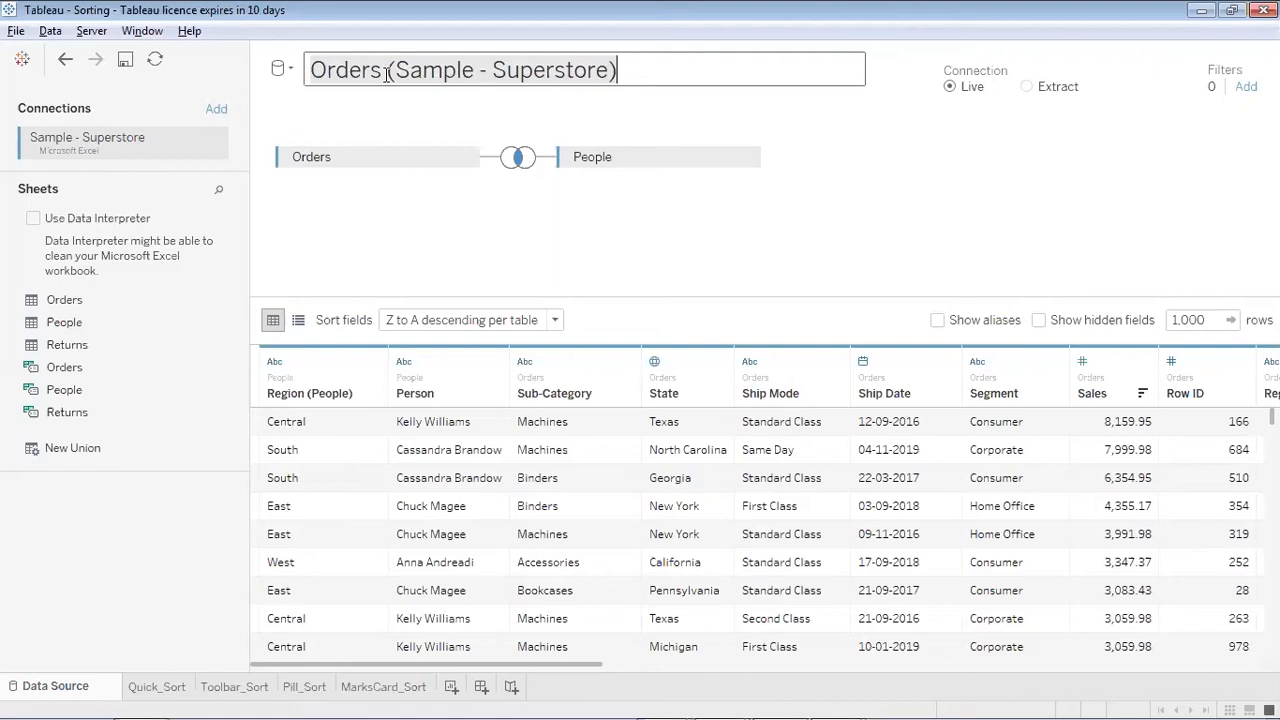
pyautogui.click(607, 70)
pyautogui.press('BackSpace')
pyautogui.press('BackSpace')
pyautogui.press('BackSpace')
pyautogui.press('BackSpace')
pyautogui.press('BackSpace')
pyautogui.press('BackSpace')
pyautogui.press('BackSpace')
pyautogui.press('BackSpace')
pyautogui.press('BackSpace')
pyautogui.press('BackSpace')
pyautogui.press('BackSpace')
pyautogui.press('BackSpace')
pyautogui.press('BackSpace')
pyautogui.press('BackSpace')
pyautogui.press('BackSpace')
pyautogui.press('BackSpace')
pyautogui.press('BackSpace')
pyautogui.press('BackSpace')
pyautogui.press('BackSpace')
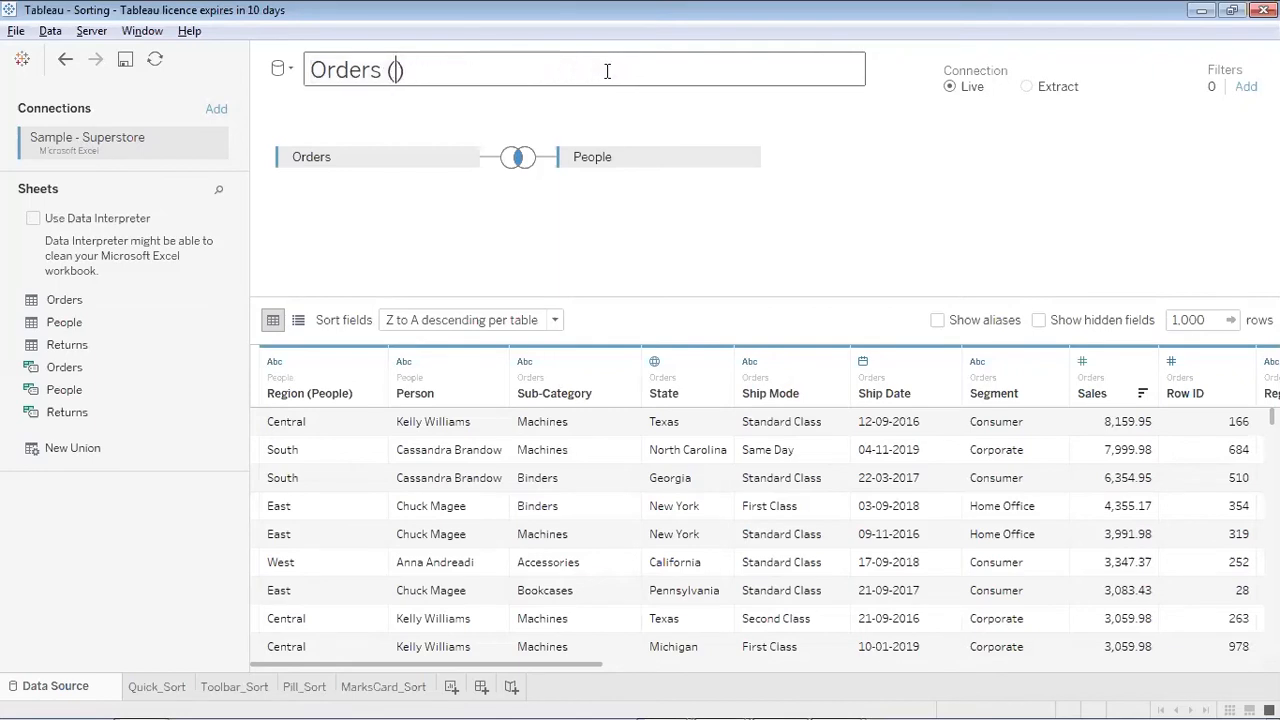
pyautogui.write('Henry')
pyautogui.write(' Harv')
pyautogui.write('in ')
pyautogui.write('Super S')
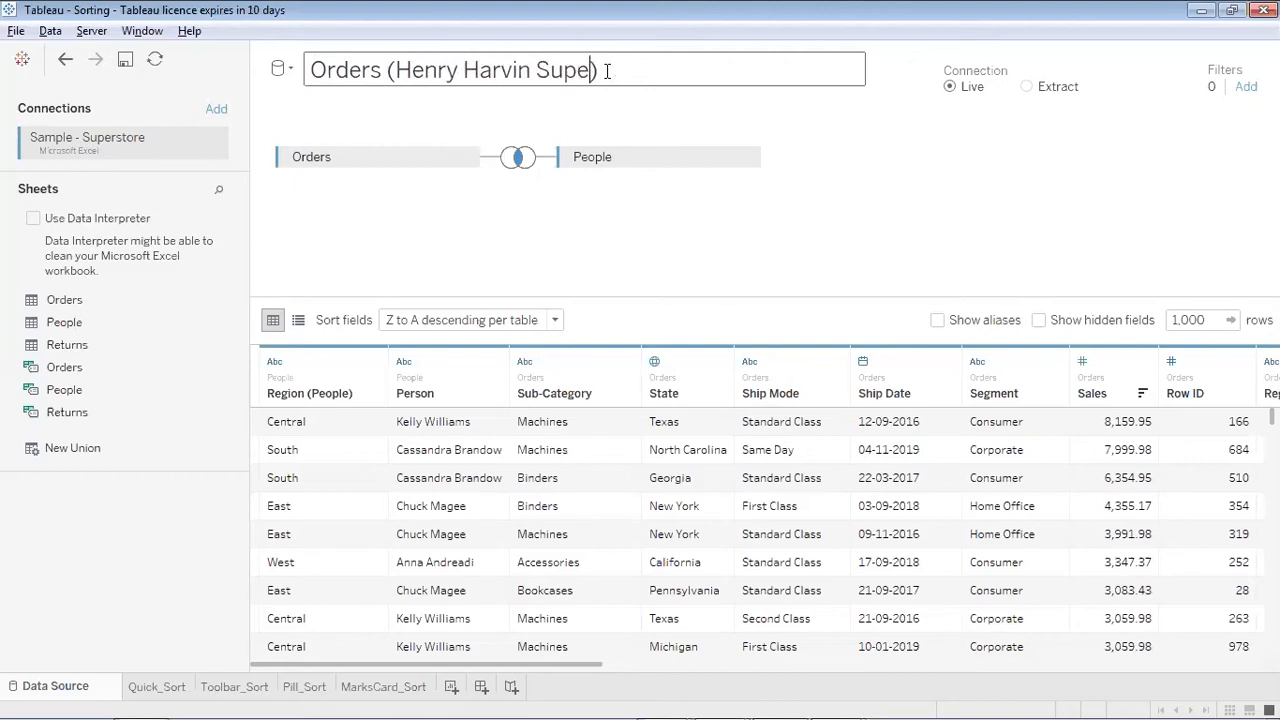
pyautogui.write('tore')
pyautogui.press('Return')
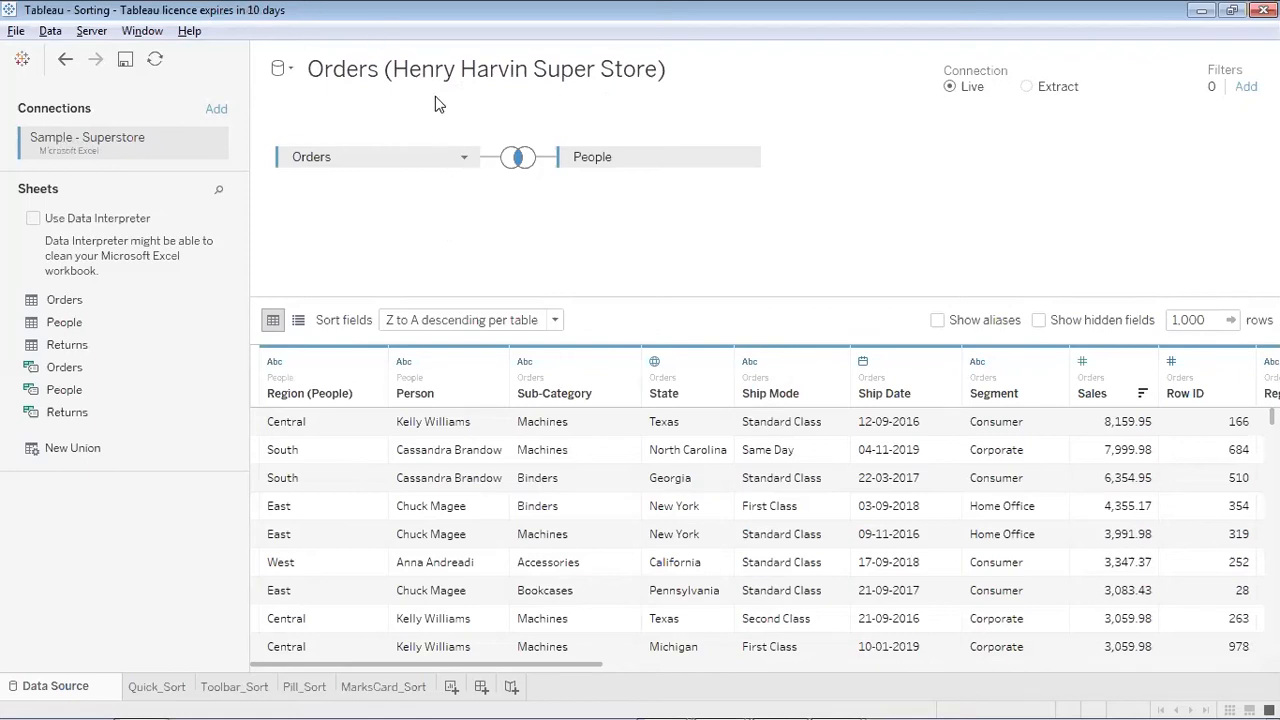
# Step: Open the Quick_Sort worksheet, widen the data pane to show the full data source name, and return to the data source page
pyautogui.click(160, 690)
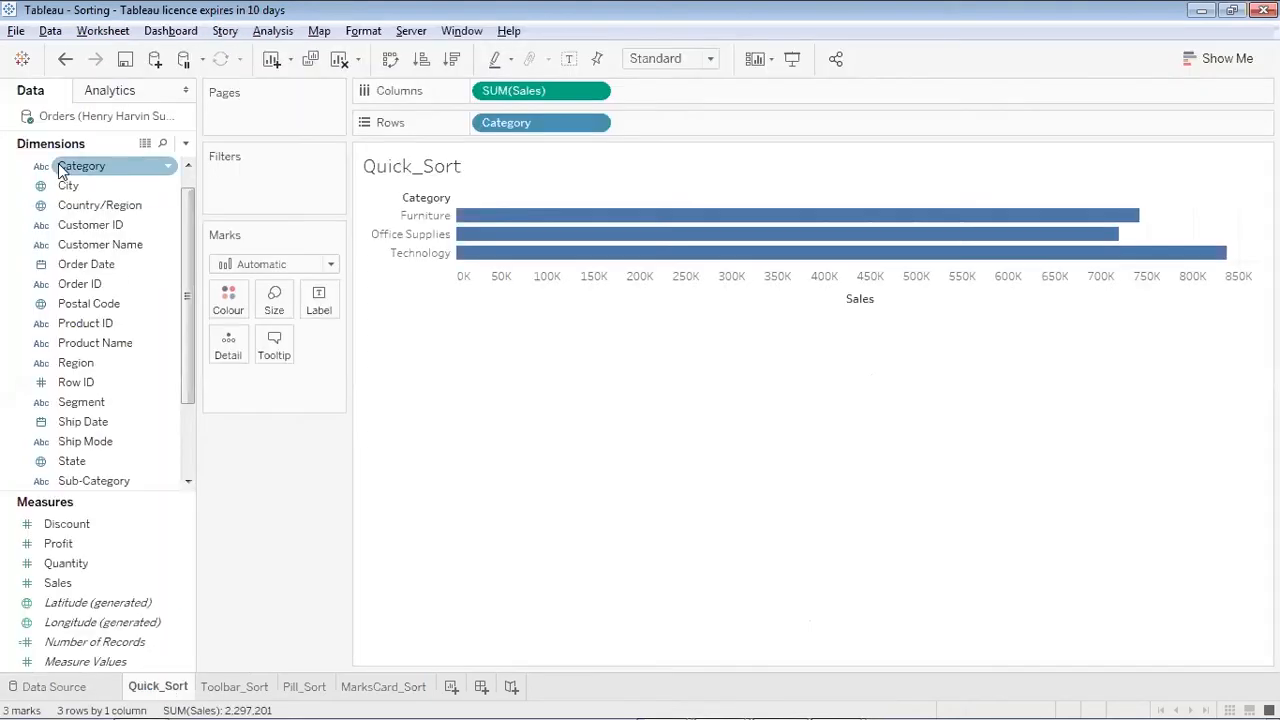
pyautogui.moveTo(196, 118); pyautogui.dragTo(252, 117)
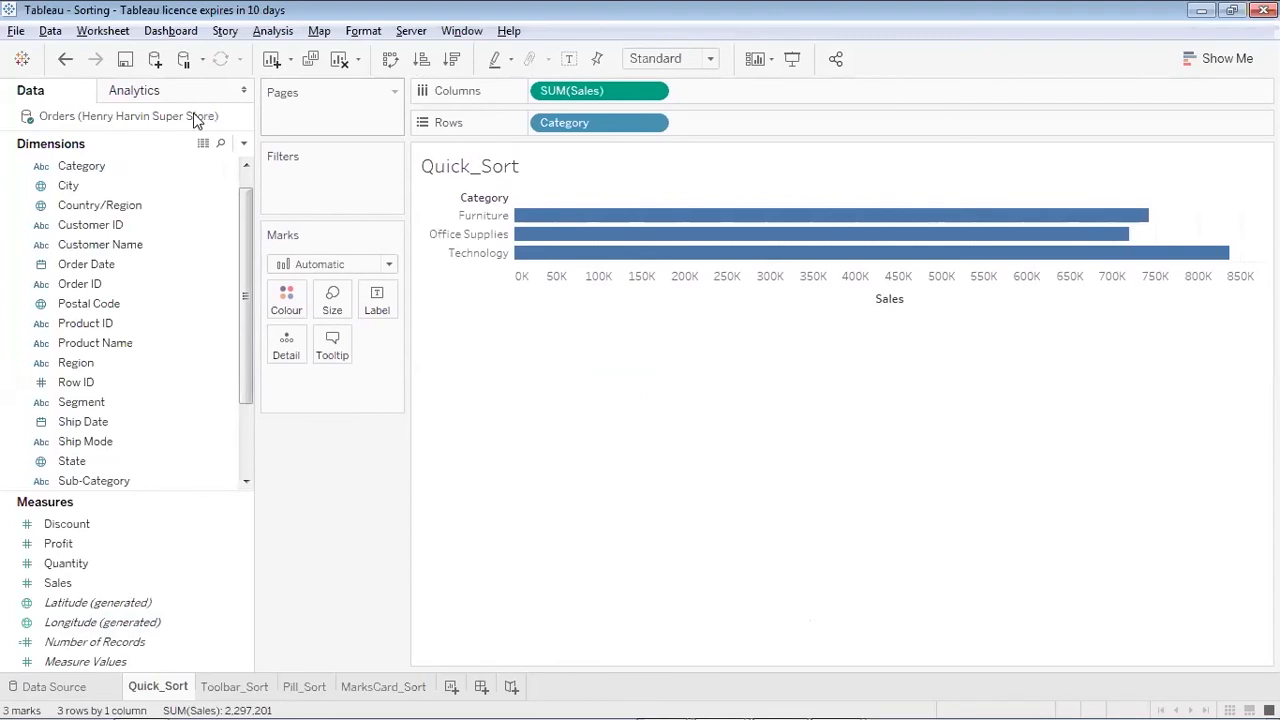
pyautogui.click(58, 687)
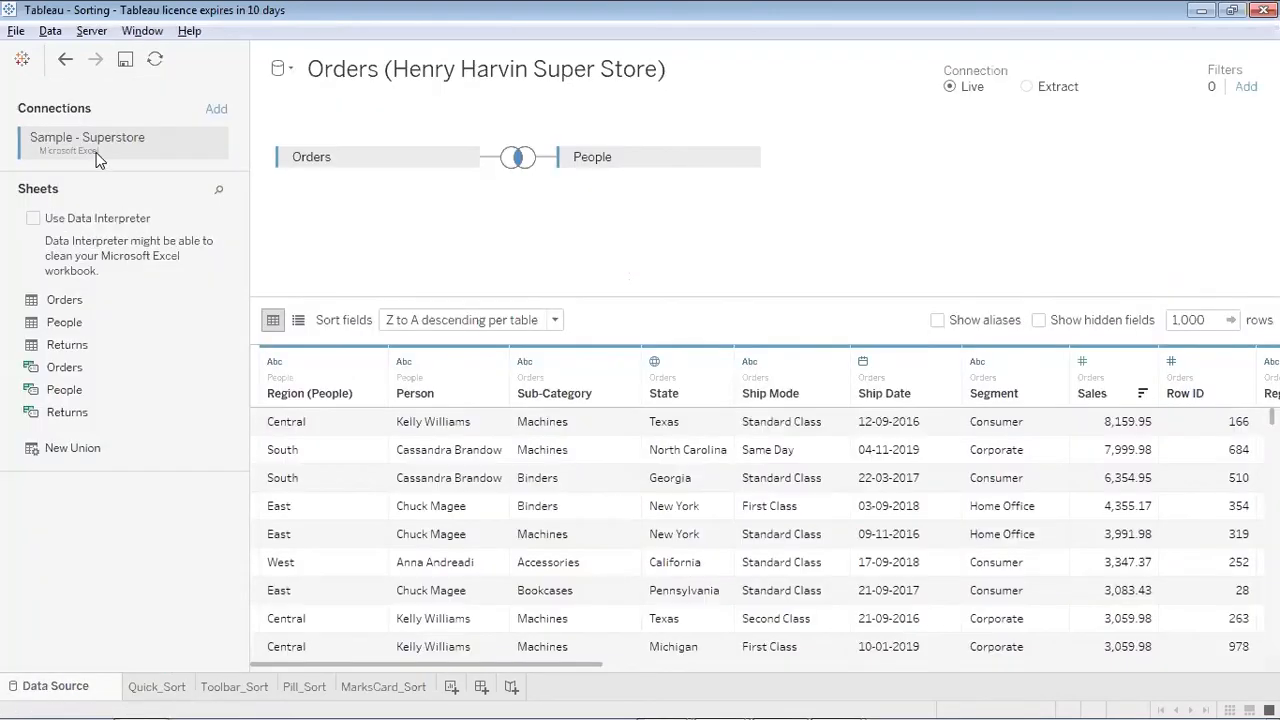
pyautogui.click(50, 31)
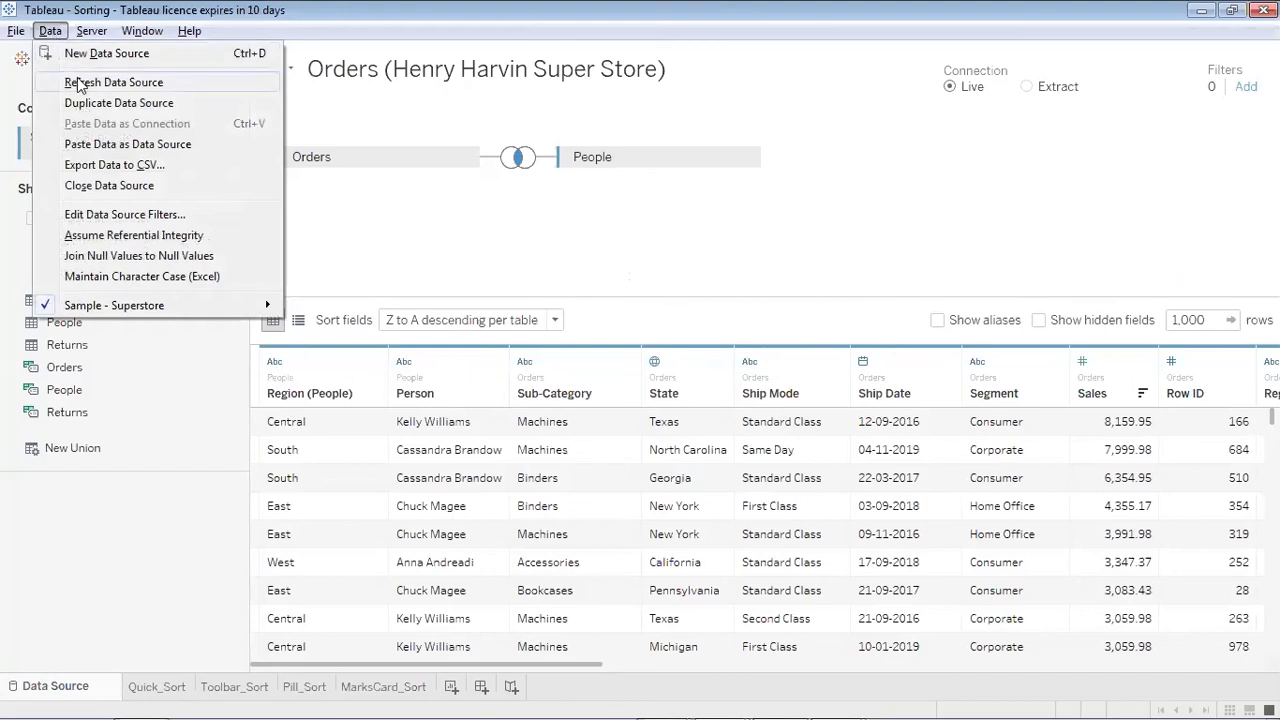
pyautogui.click(395, 232)
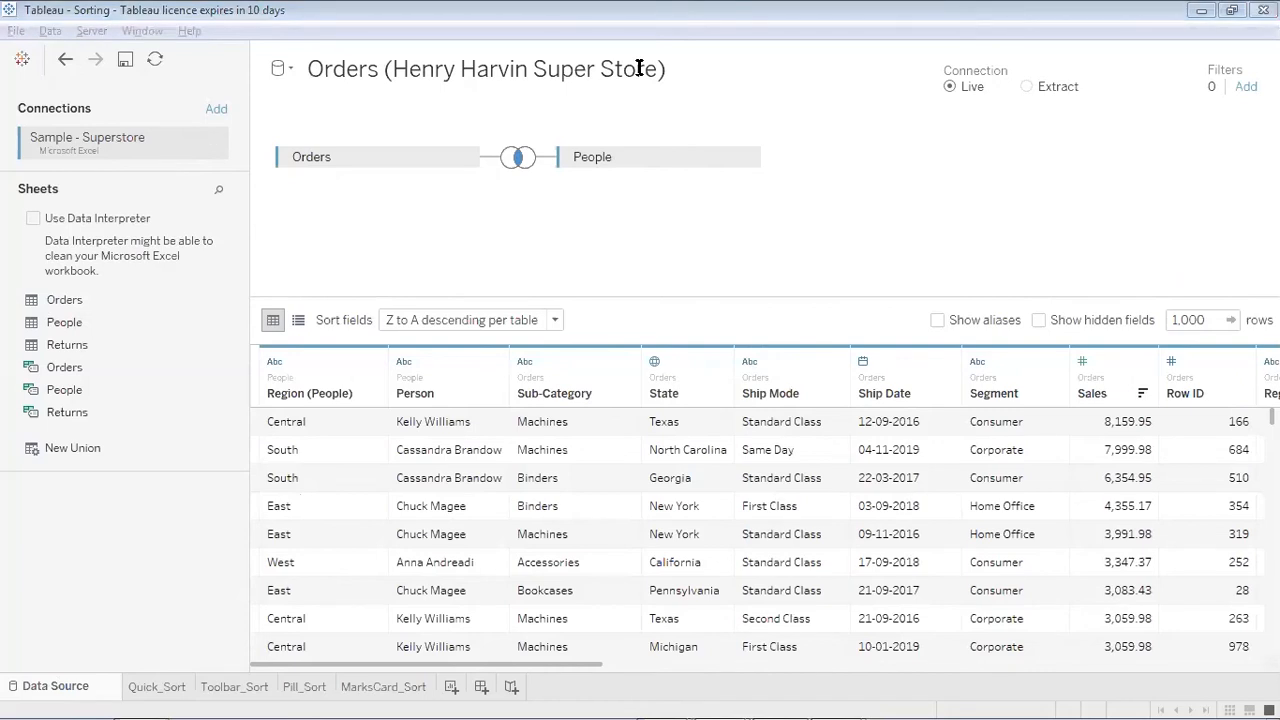
# Step: Switch to the Sample - Superstore workbook in Excel and delete the Order ID column from the Orders sheet
pyautogui.hotkey('alt', 'Tab')
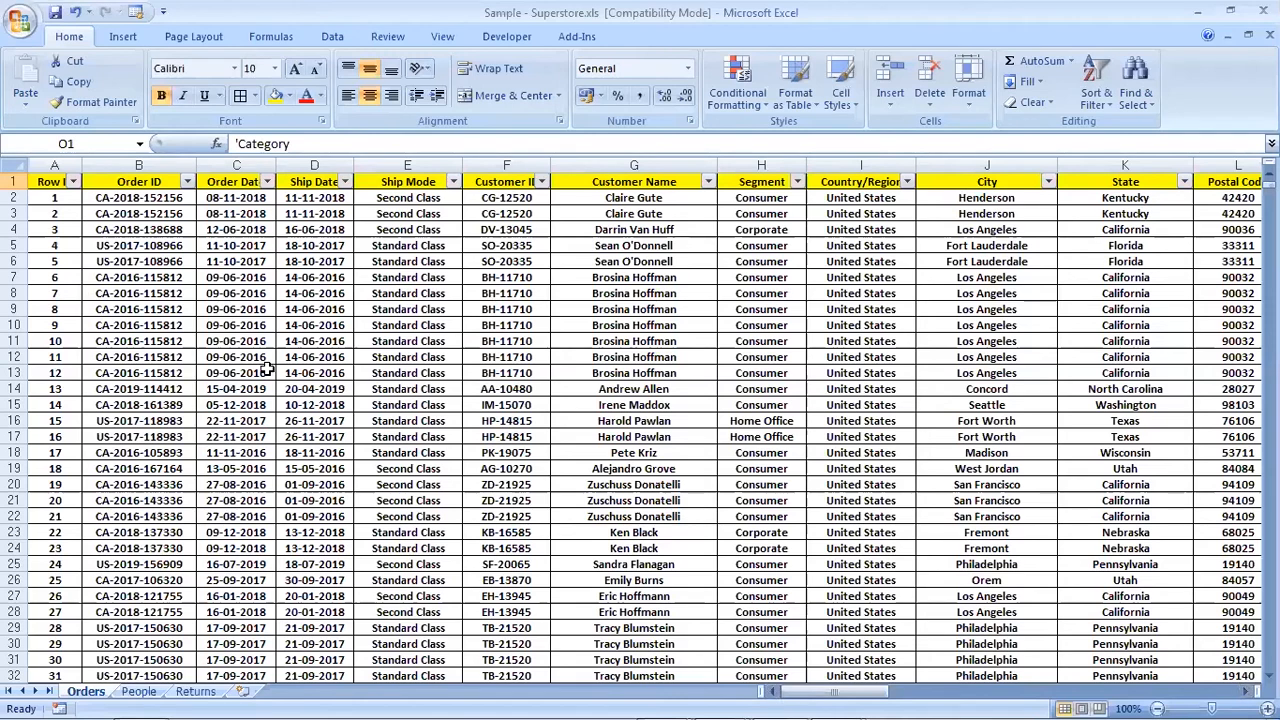
pyautogui.click(148, 162)
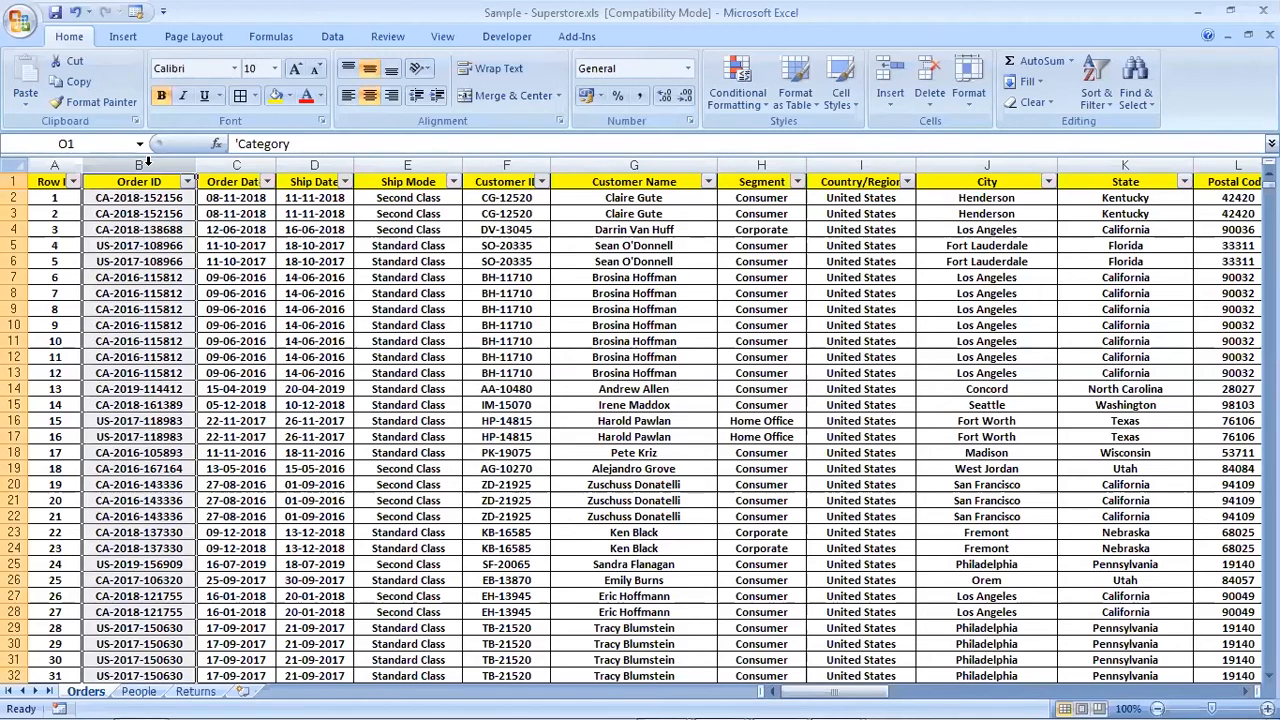
pyautogui.rightClick(148, 162)
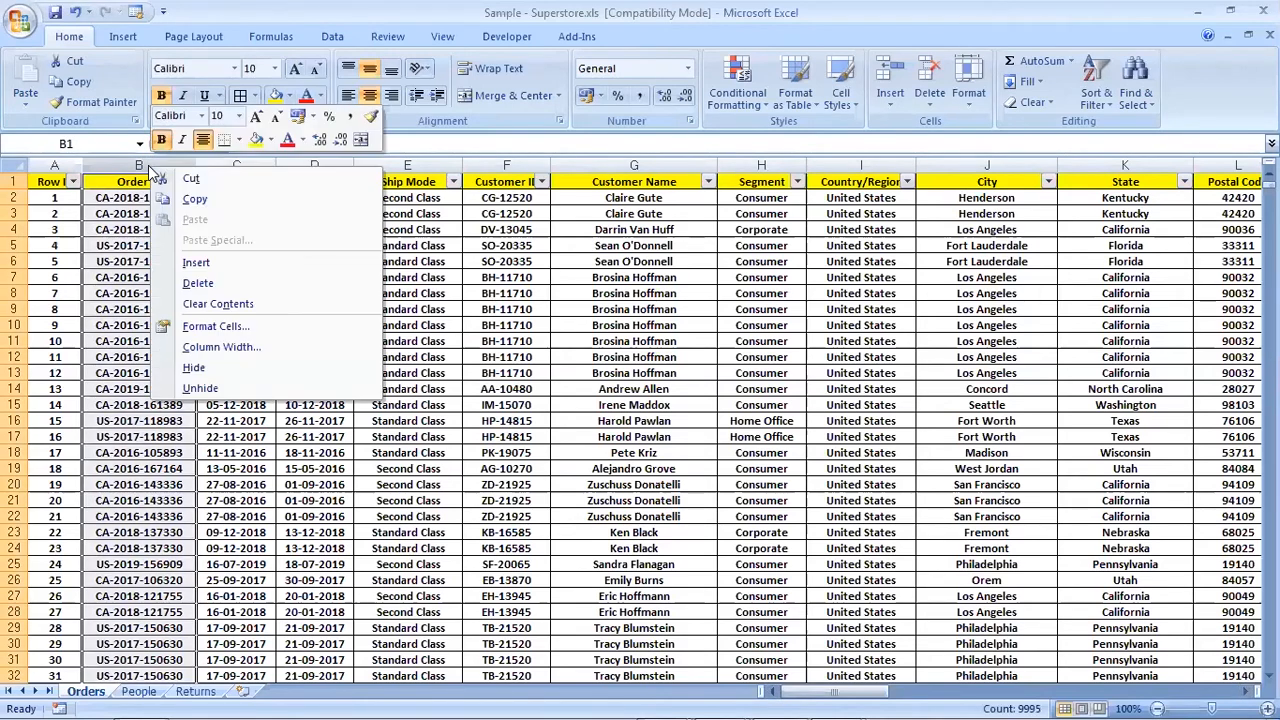
pyautogui.click(197, 285)
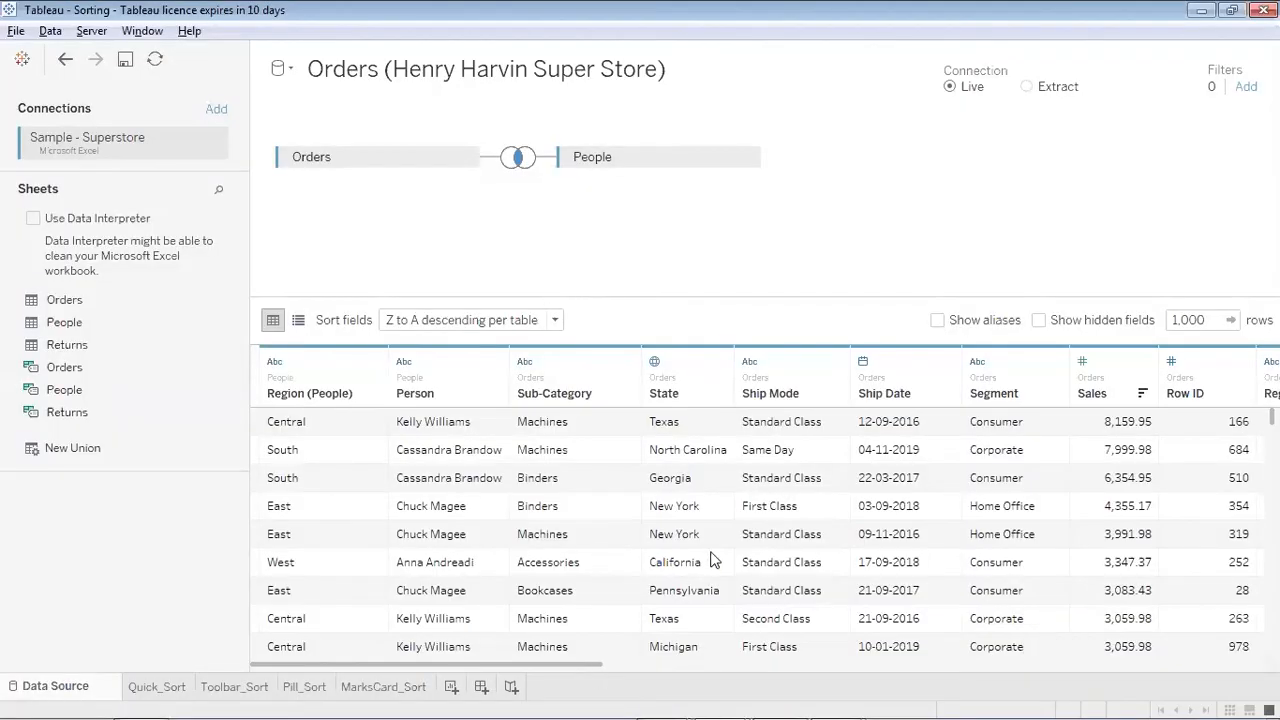
# Step: Back in Tableau, sort the fields A to Z ascending per table and remove the People table from the join
pyautogui.click(552, 324)
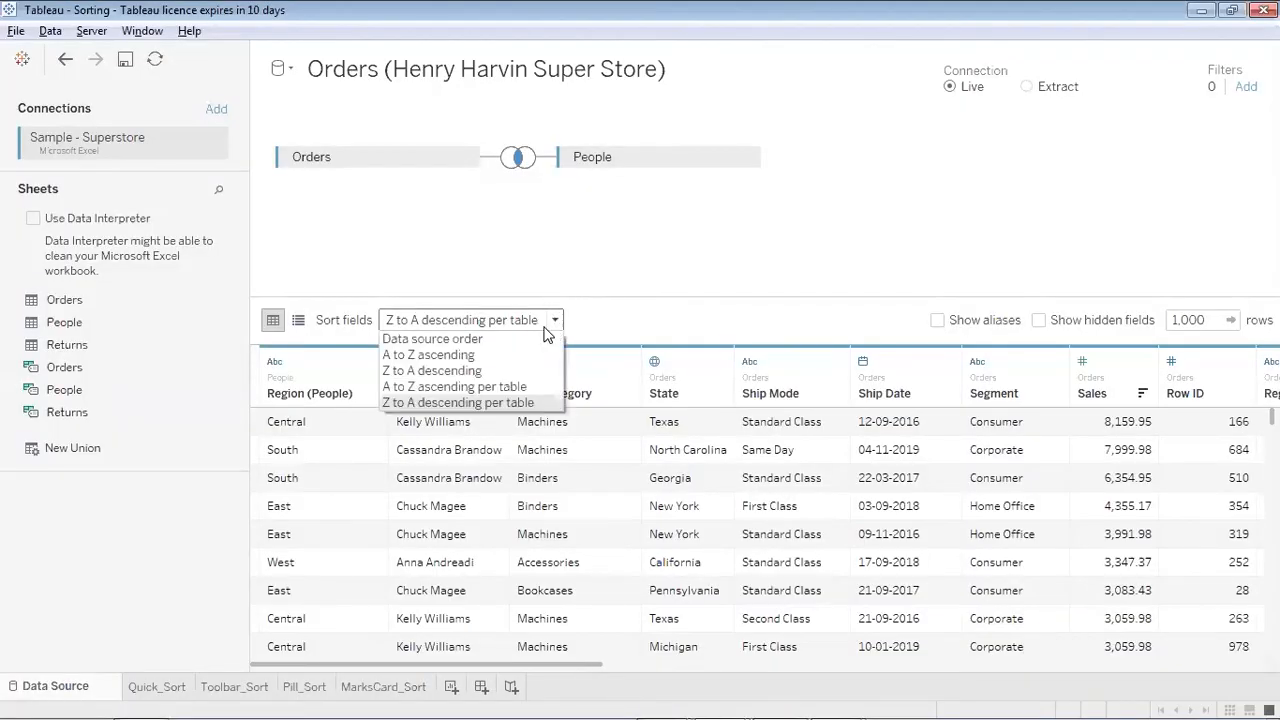
pyautogui.click(480, 383)
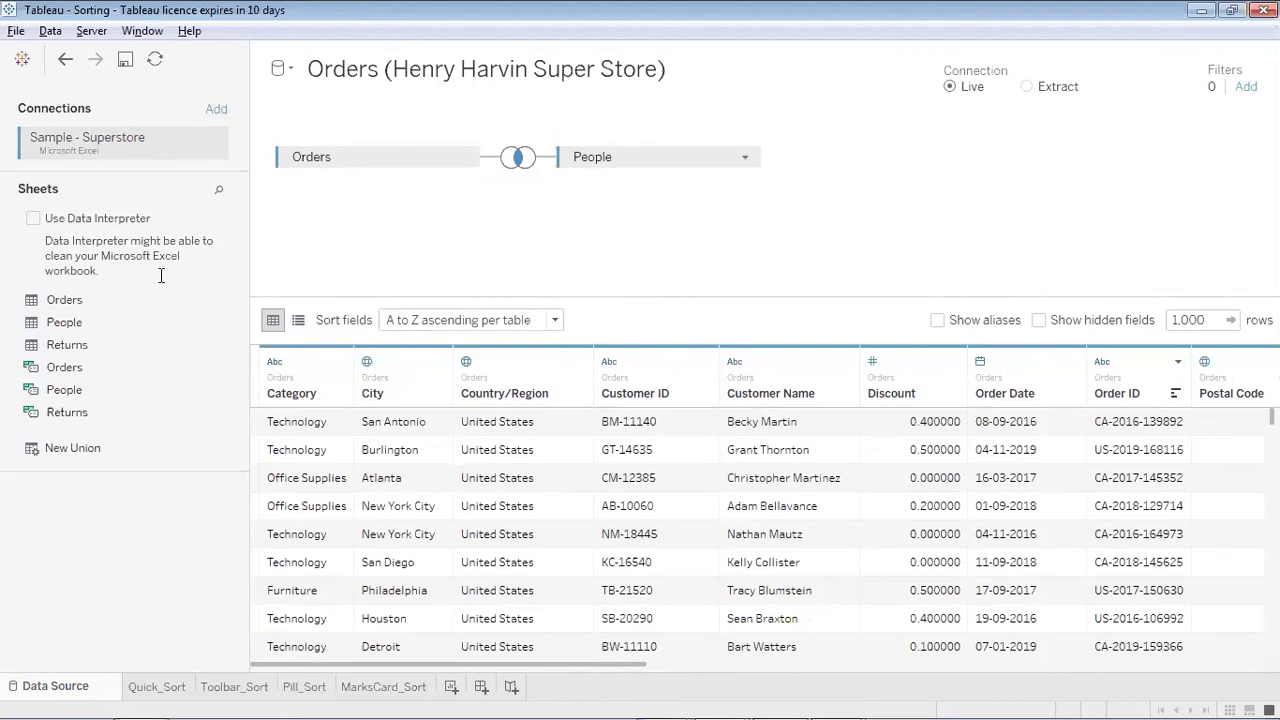
pyautogui.moveTo(640, 157); pyautogui.dragTo(161, 275)
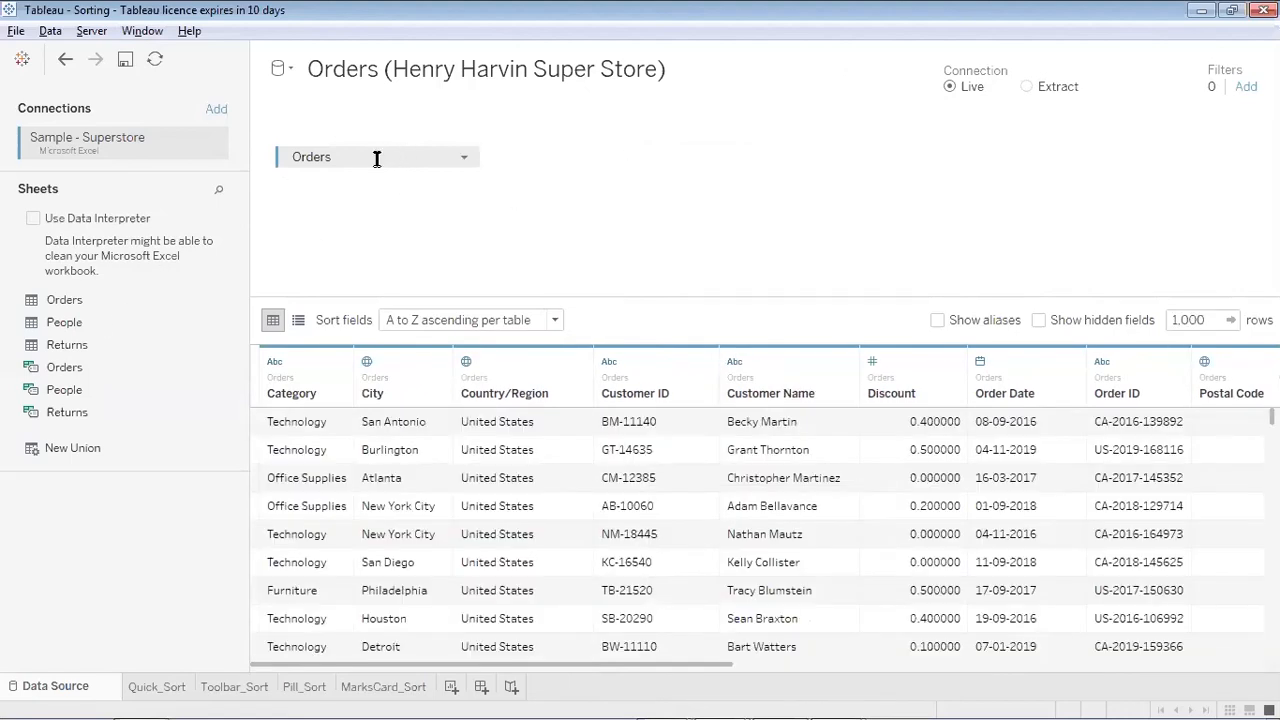
# Step: Sort the fields Z to A descending and refresh the data source to pick up the workbook's deleted column
pyautogui.click(555, 320)
pyautogui.click(503, 362)
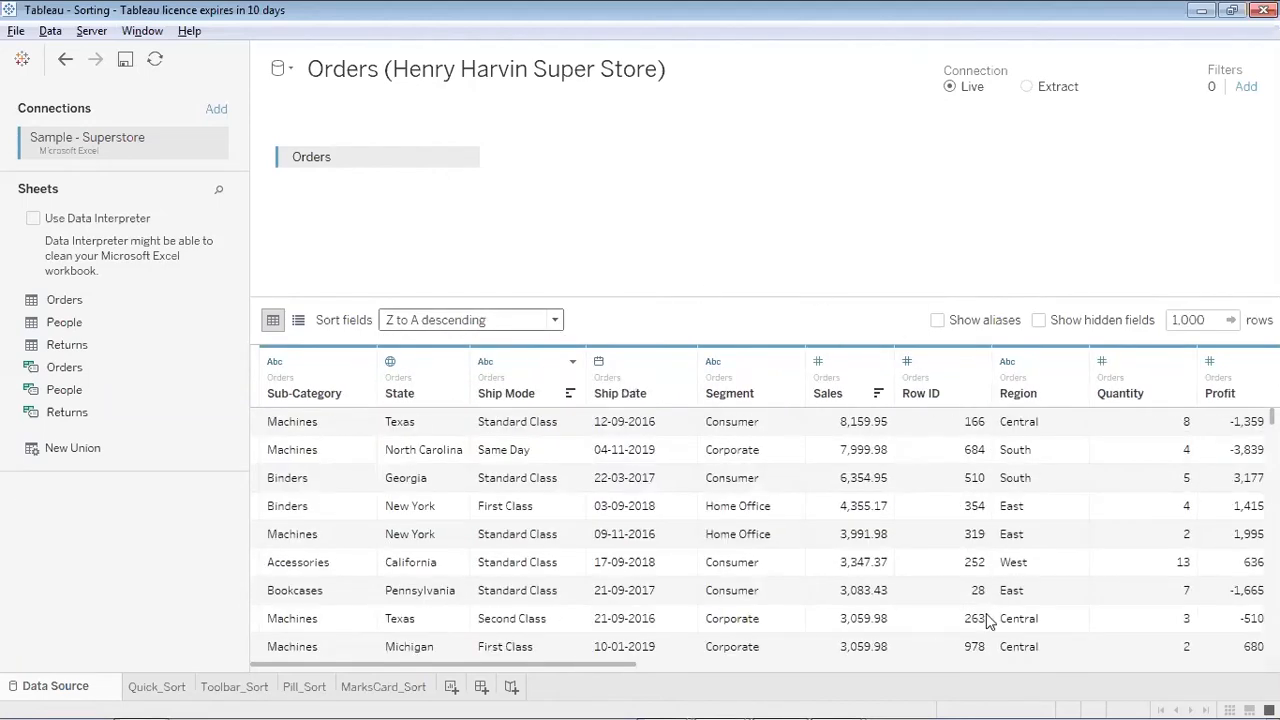
pyautogui.click(1106, 664)
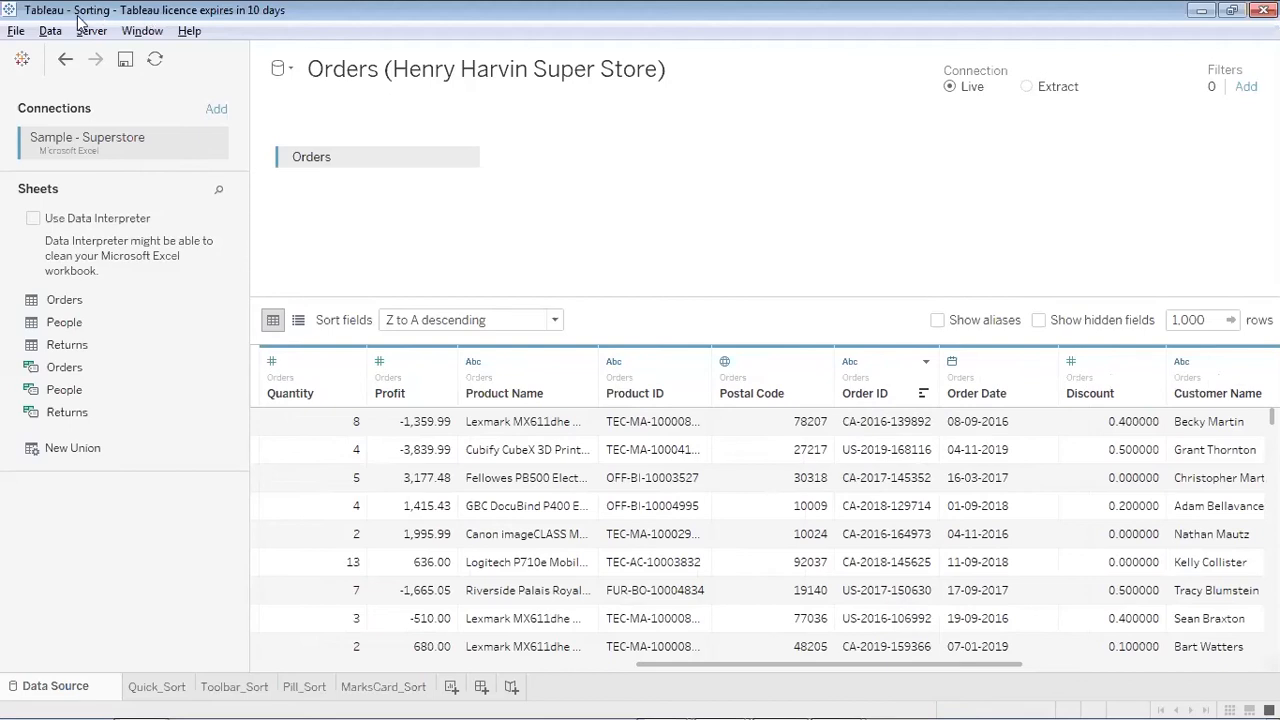
pyautogui.click(51, 31)
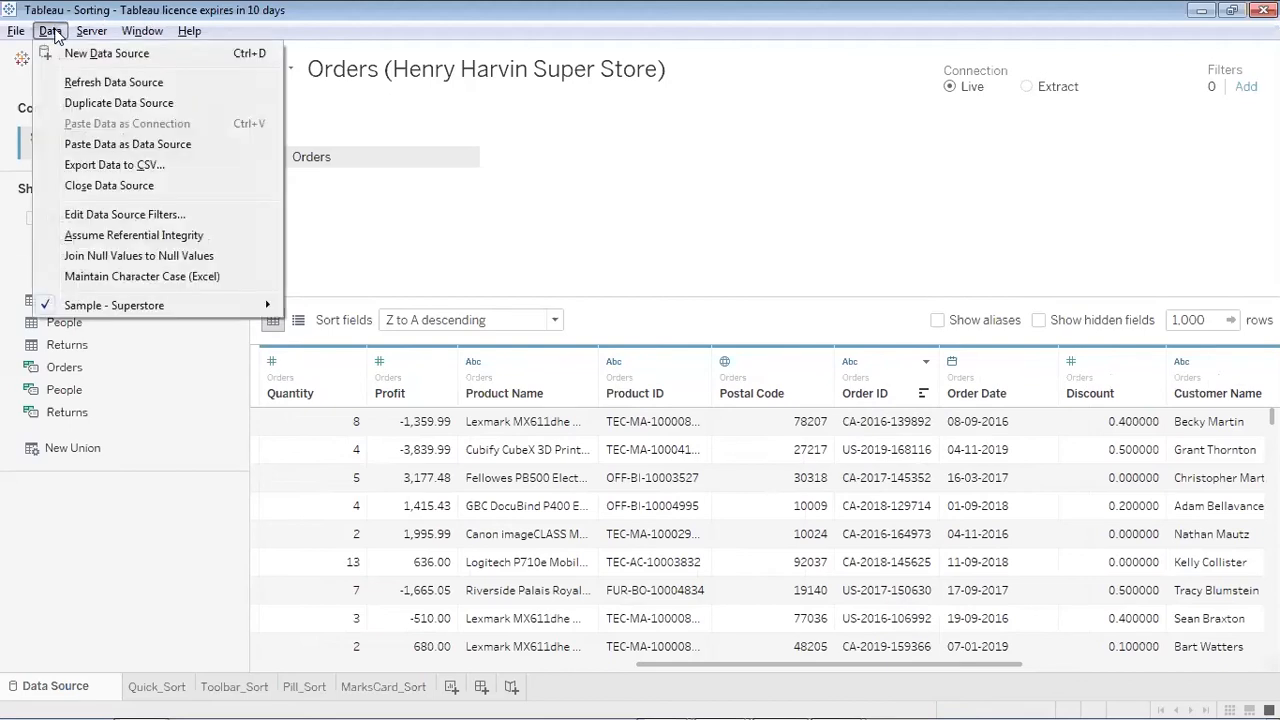
pyautogui.click(90, 84)
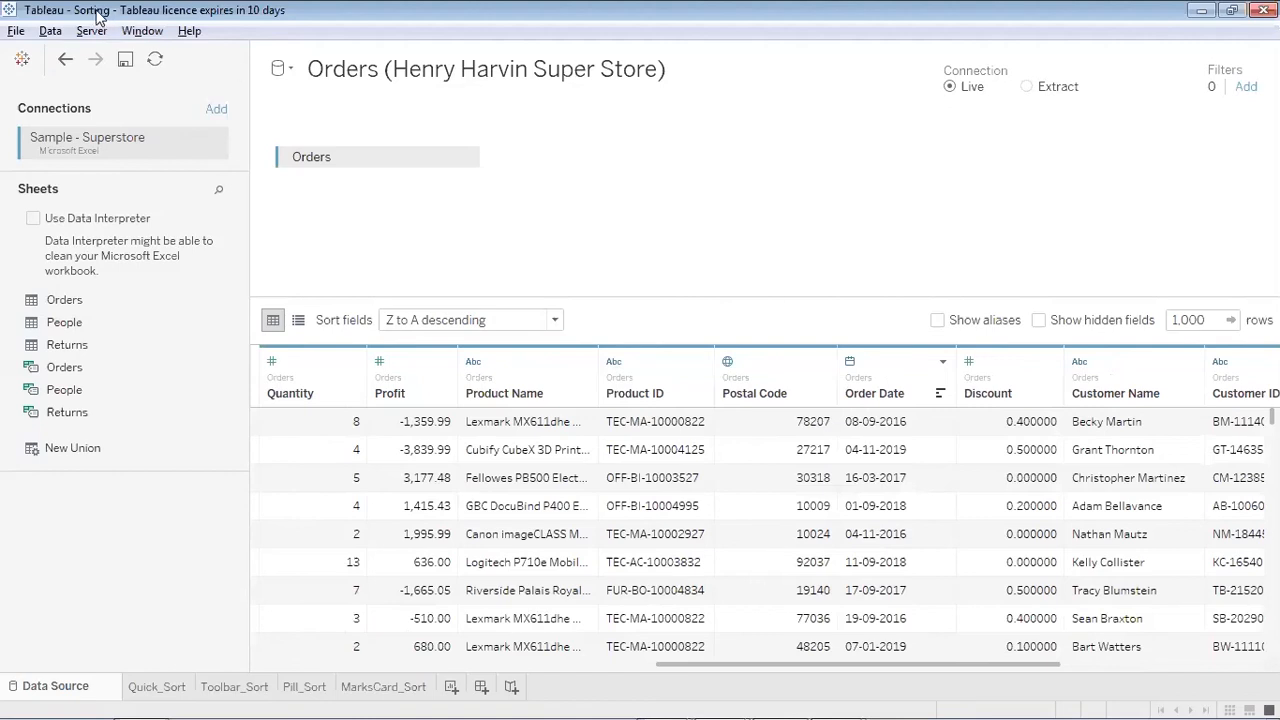
pyautogui.click(50, 32)
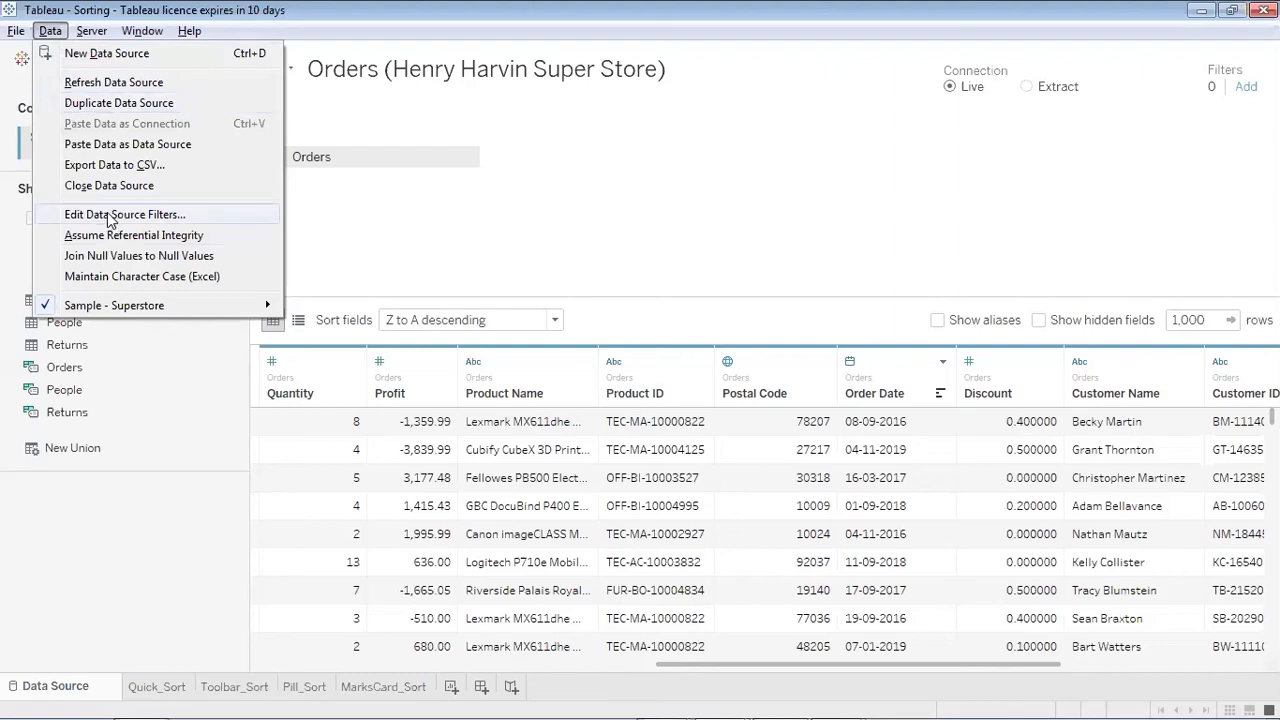
pyautogui.click(363, 207)
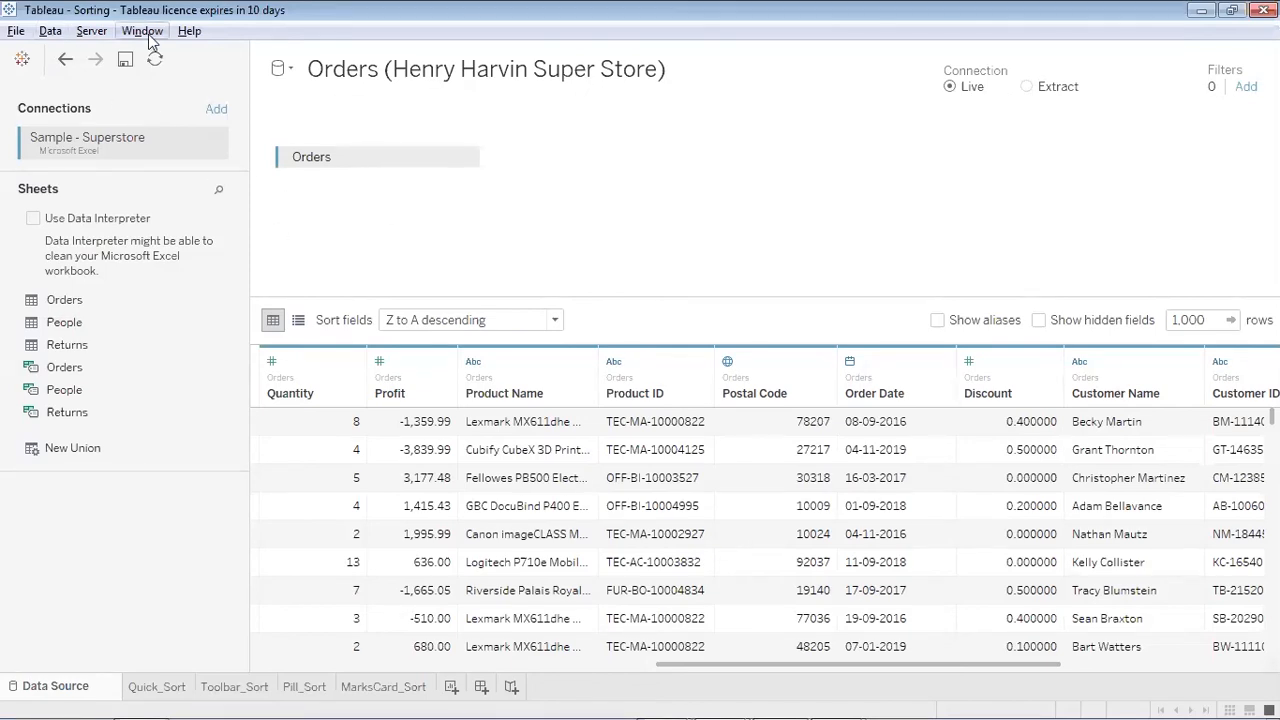
pyautogui.click(51, 31)
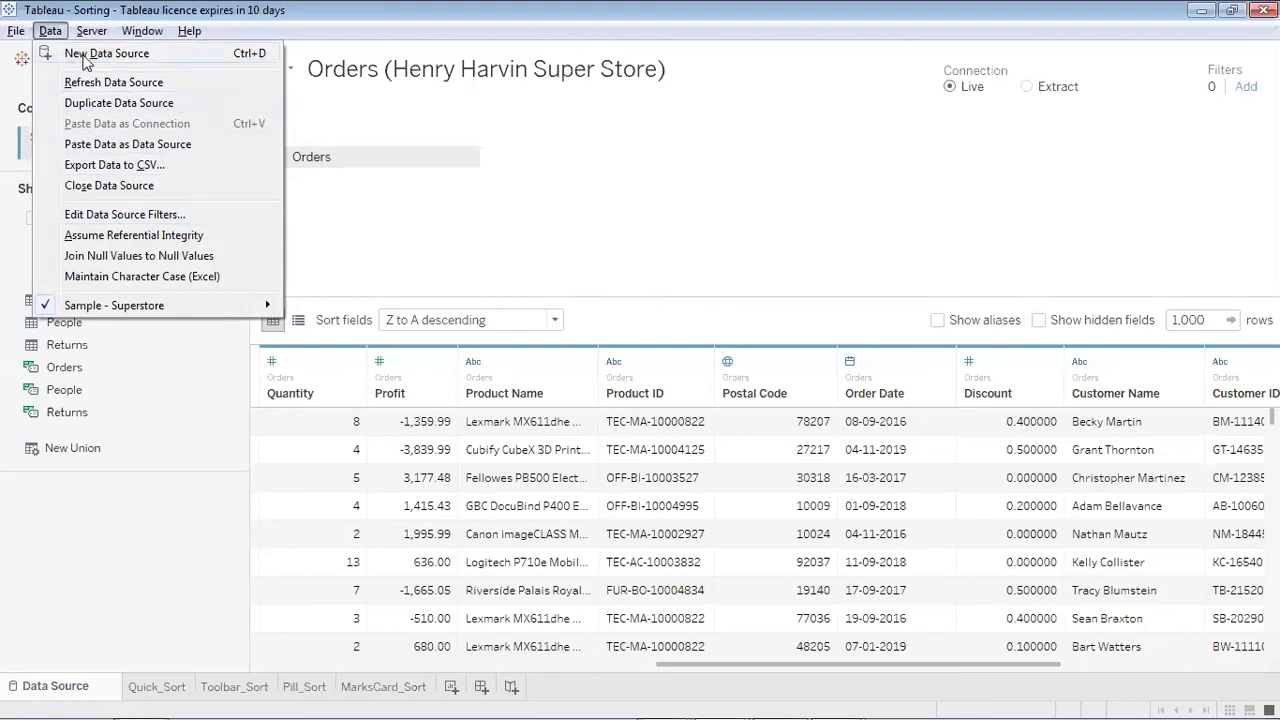
pyautogui.click(546, 35)
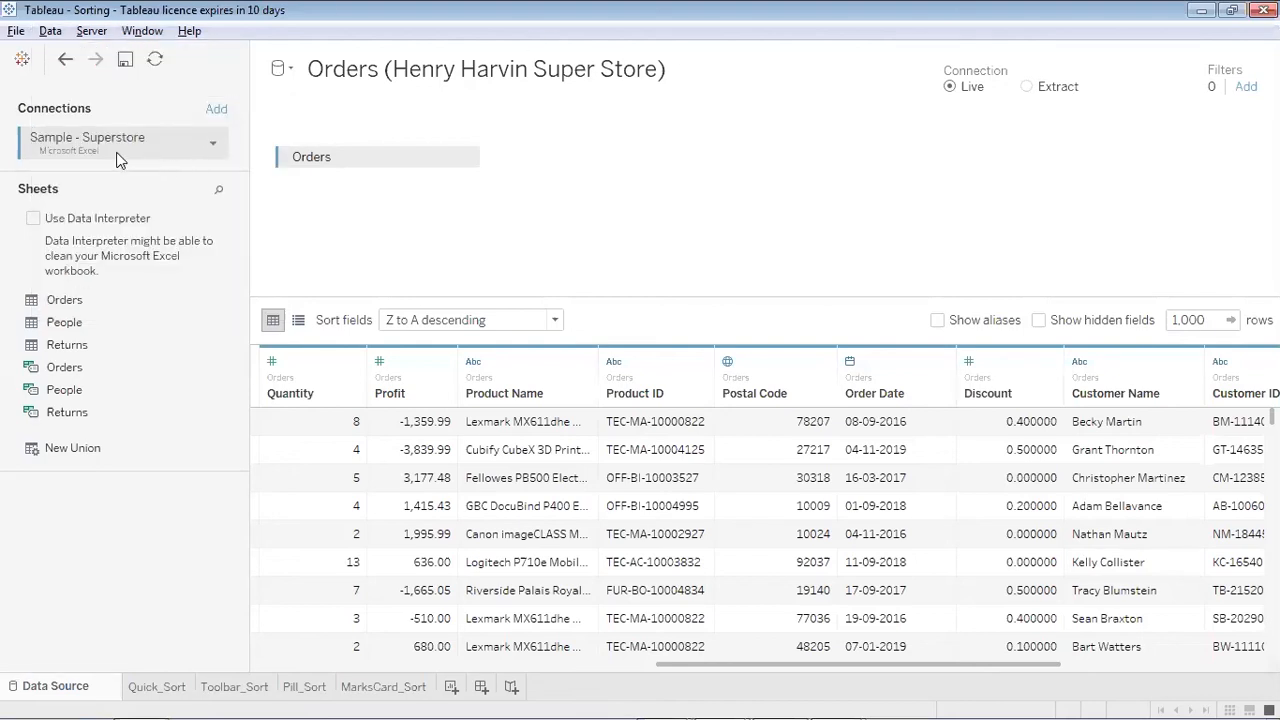
# Step: View the workbook files offered when editing the Sample - Superstore connection, and close the file selection without choosing one
pyautogui.click(213, 145)
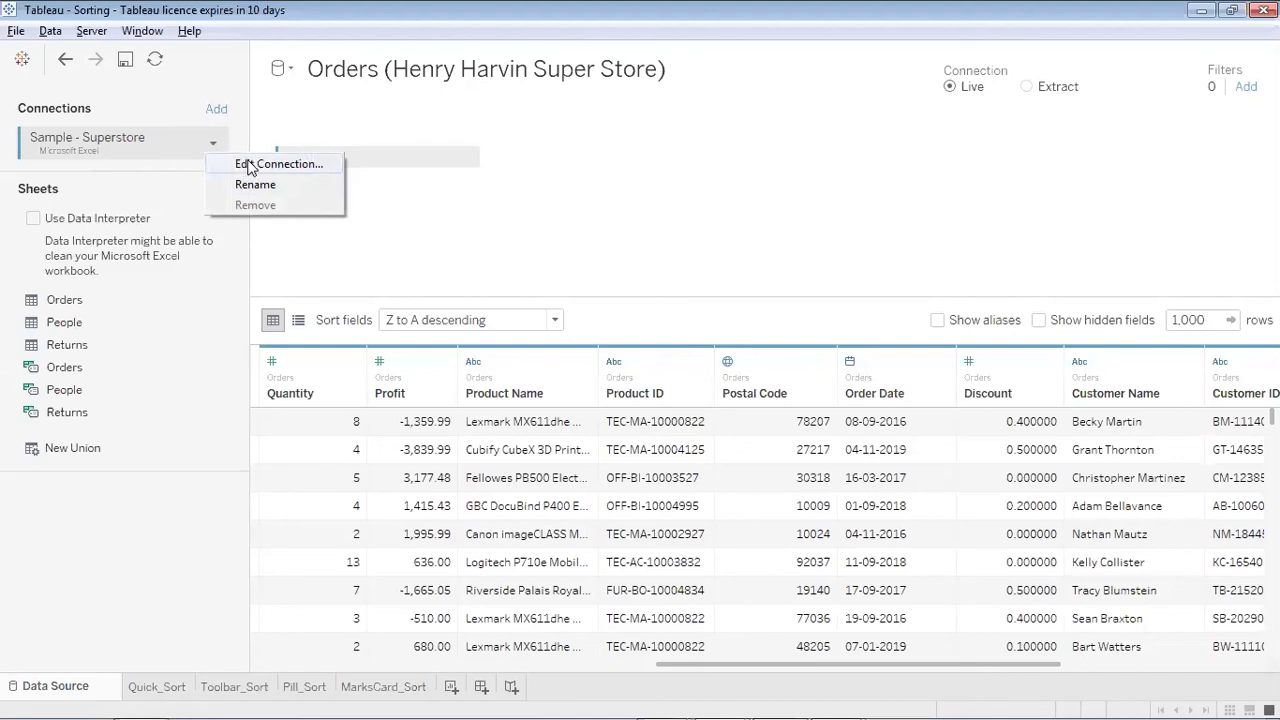
pyautogui.click(252, 165)
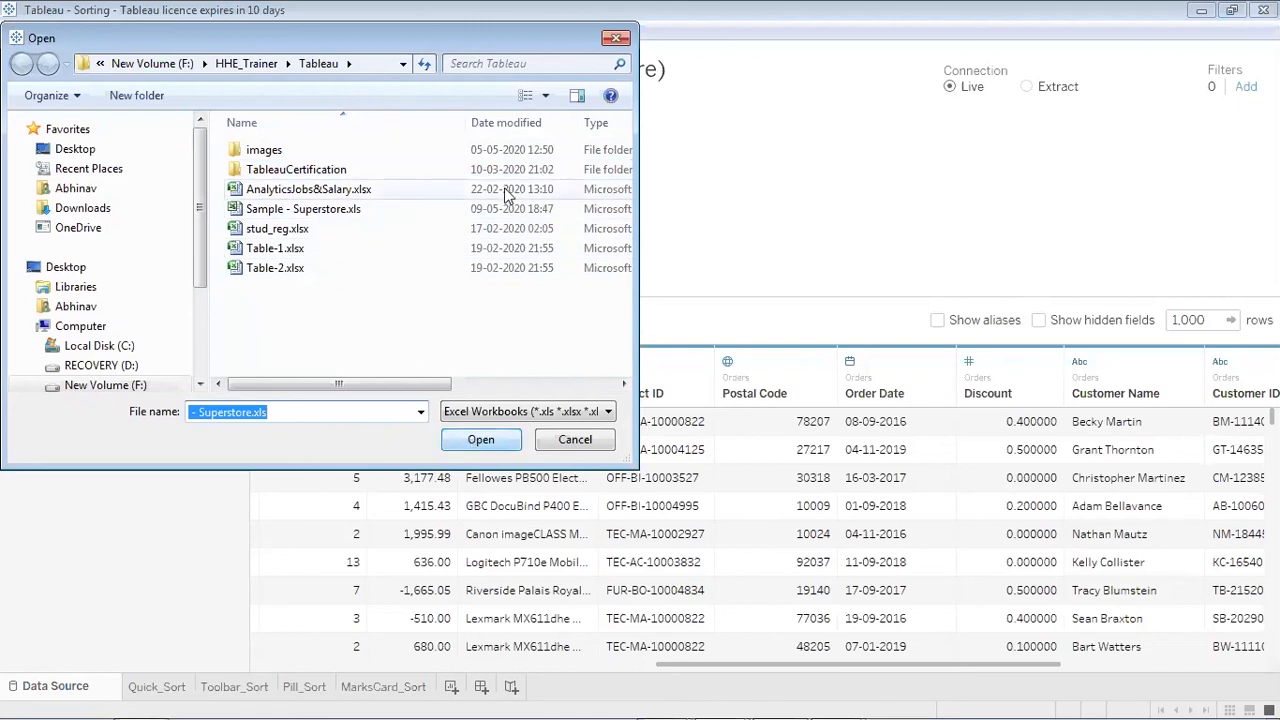
pyautogui.click(617, 39)
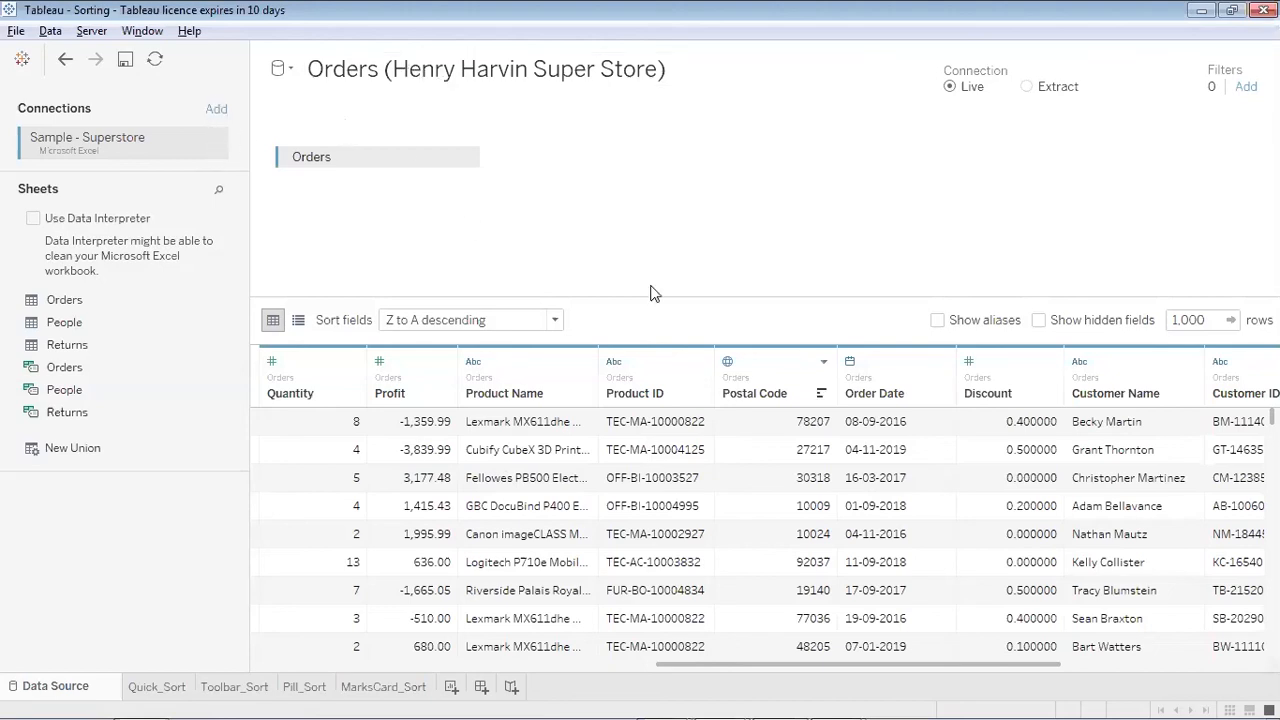
# Step: Leave the connection options and go to the Quick_Sort worksheet
pyautogui.click(212, 145)
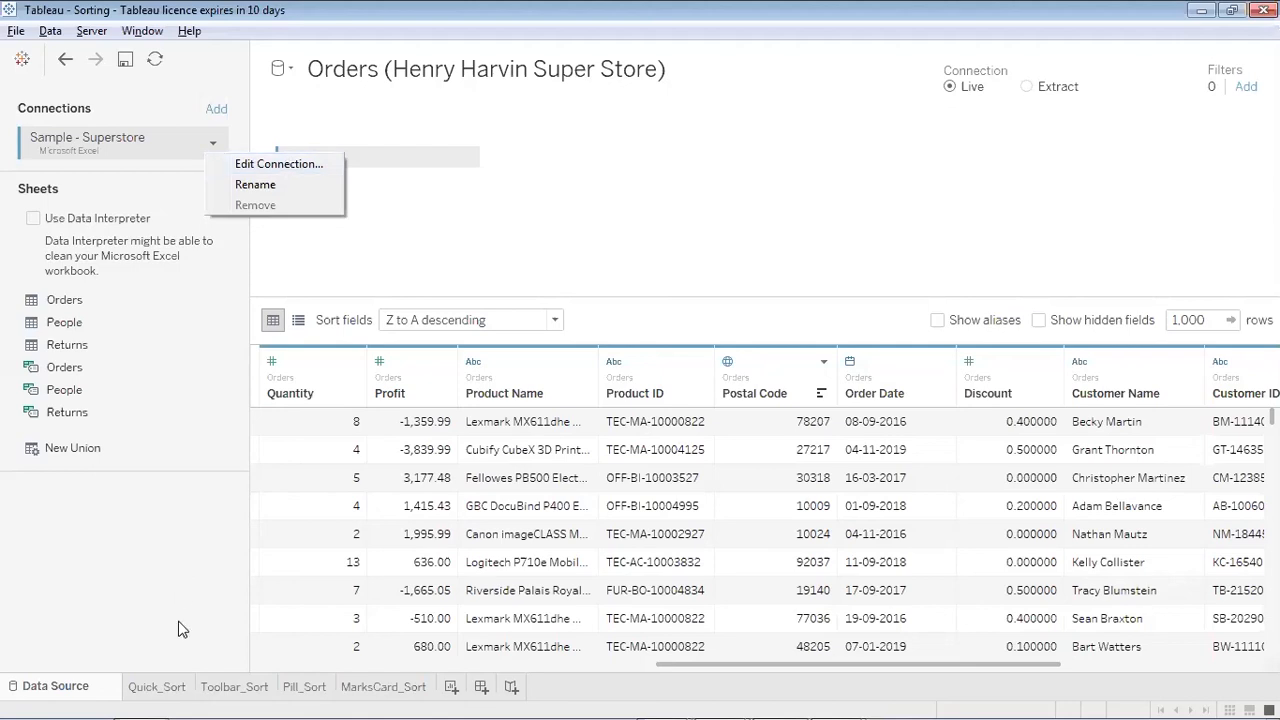
pyautogui.click(160, 688)
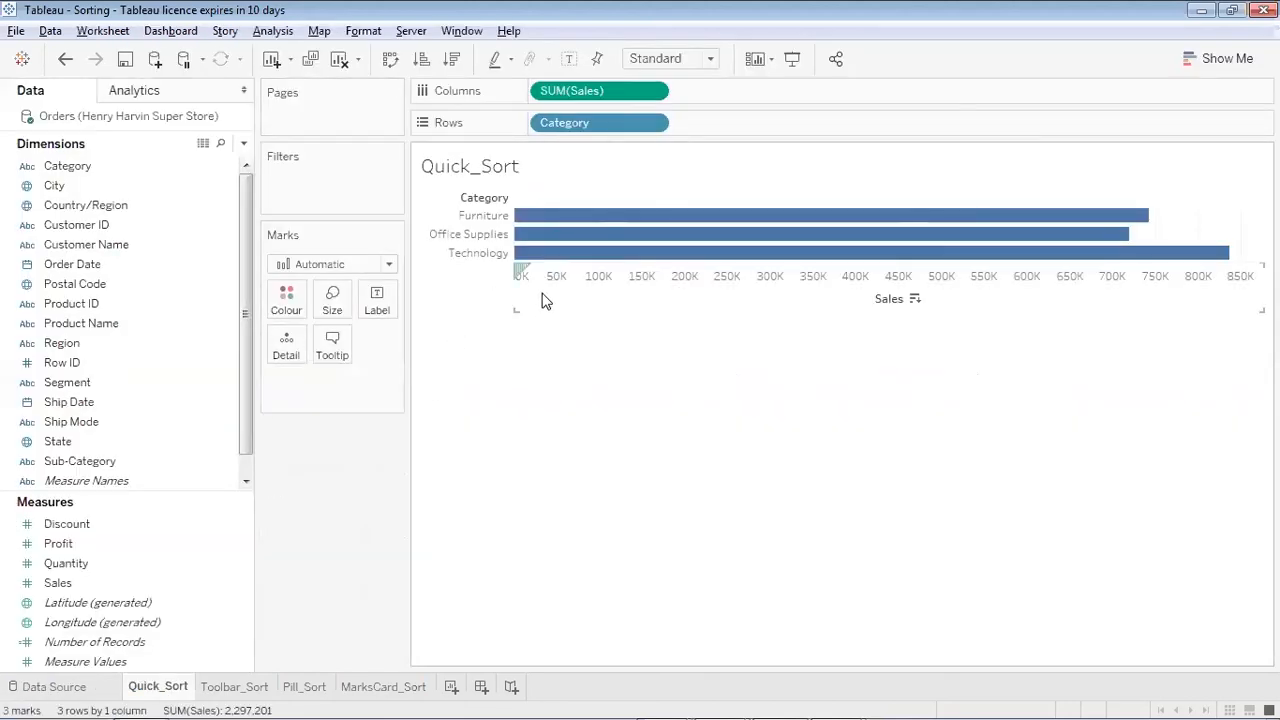